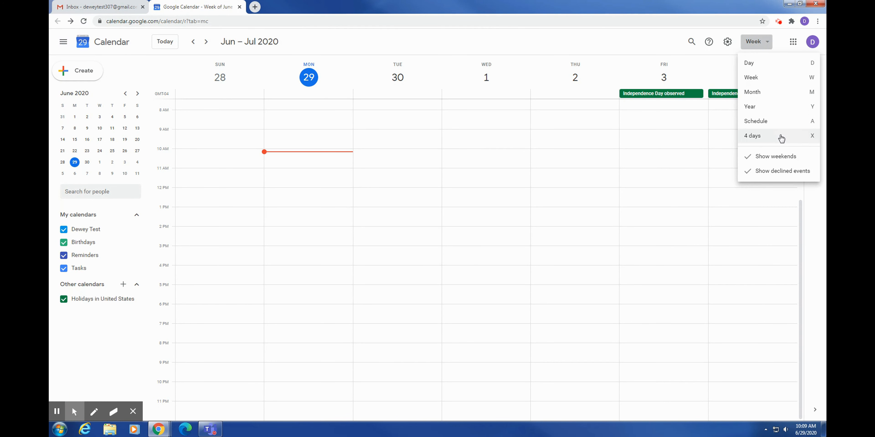
Display the calendar in Day, Week and Month view in turn to compare the layouts
{"action": "left_click", "coordinate": [768, 63]}
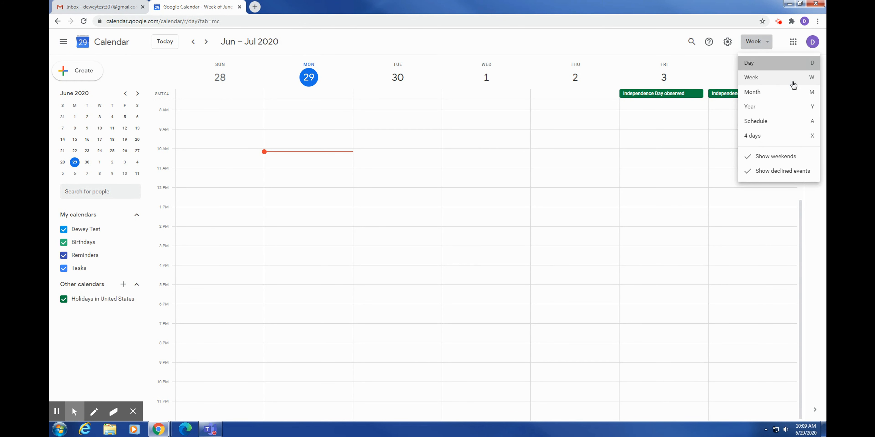
{"action": "left_click", "coordinate": [759, 42]}
{"action": "left_click", "coordinate": [786, 81]}
{"action": "left_click", "coordinate": [751, 43]}
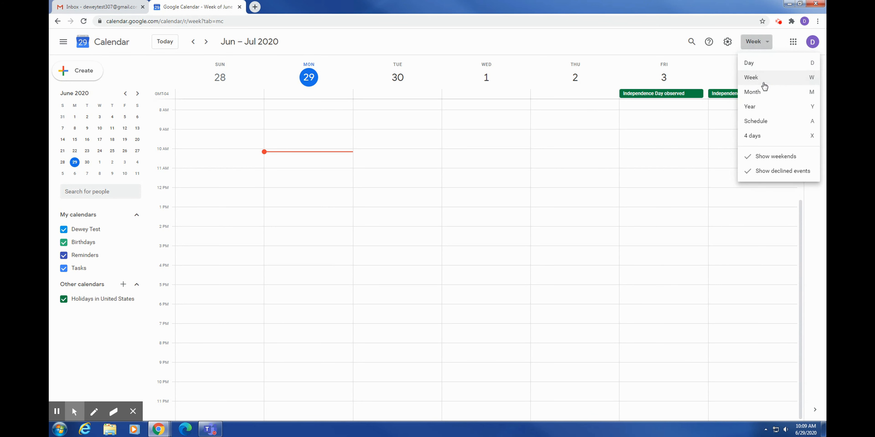
{"action": "left_click", "coordinate": [782, 99]}
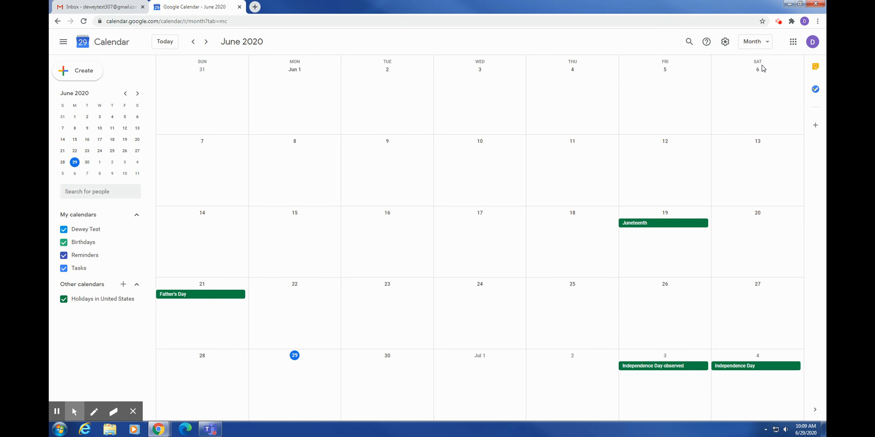
Display the calendar in Year view and in Schedule view, and look through the list of scheduled holidays
{"action": "left_click", "coordinate": [752, 43]}
{"action": "left_click", "coordinate": [765, 112]}
{"action": "left_click", "coordinate": [757, 42]}
{"action": "left_click", "coordinate": [761, 126]}
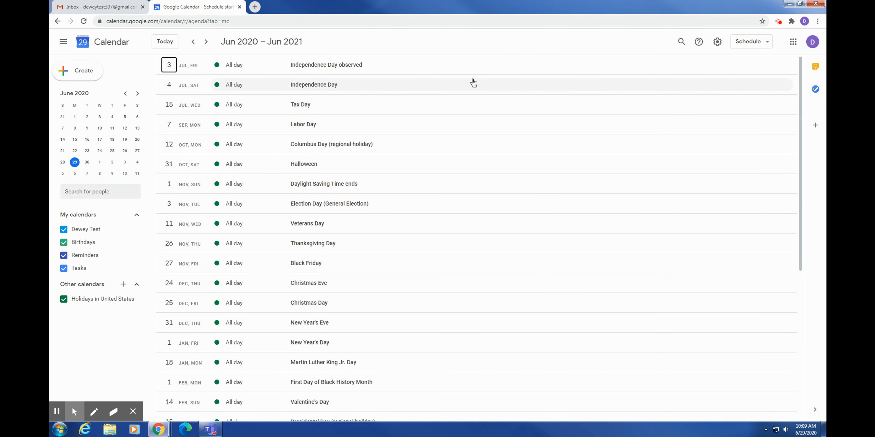
{"action": "scroll", "coordinate": [262, 119], "scroll_direction": "down", "scroll_amount": 1}
{"action": "scroll", "coordinate": [261, 119], "scroll_direction": "down", "scroll_amount": 6}
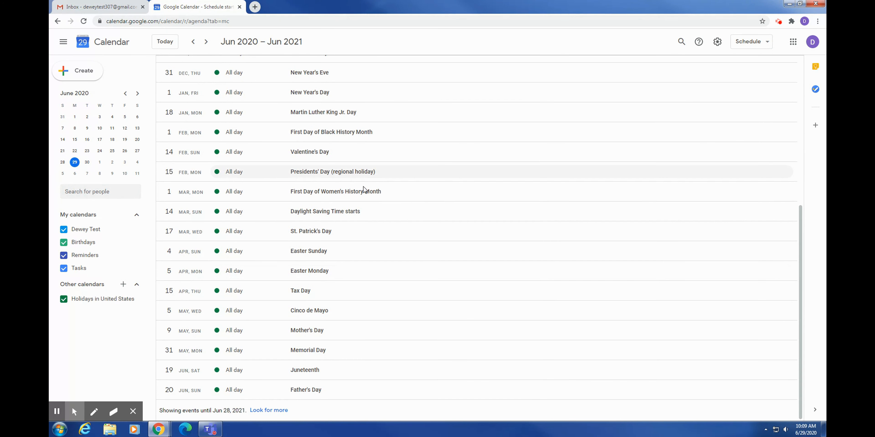
{"action": "scroll", "coordinate": [348, 166], "scroll_direction": "up", "scroll_amount": 8}
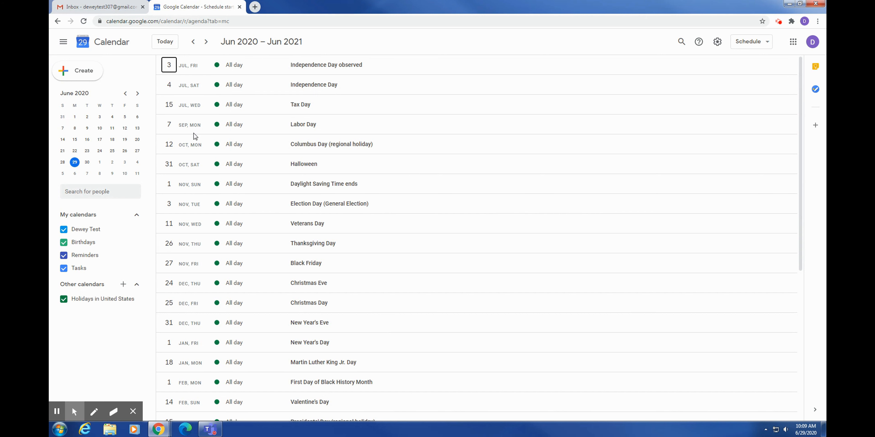
Display the calendar in the 4 days view and return it to Week view
{"action": "left_click", "coordinate": [752, 41]}
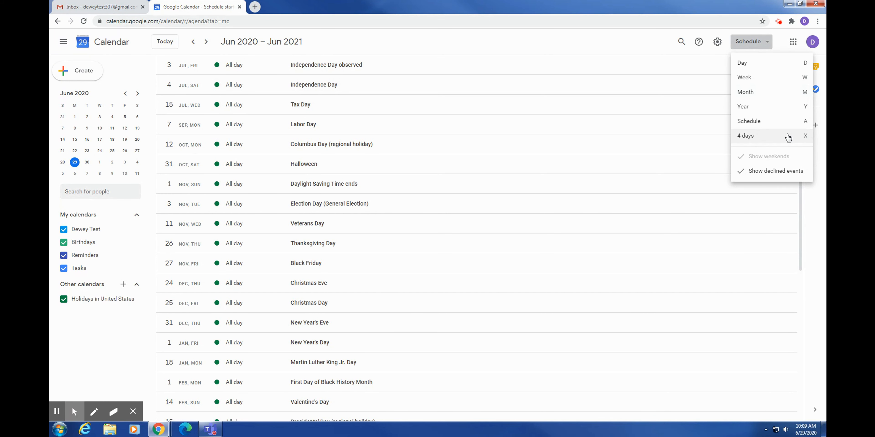
{"action": "left_click", "coordinate": [785, 136]}
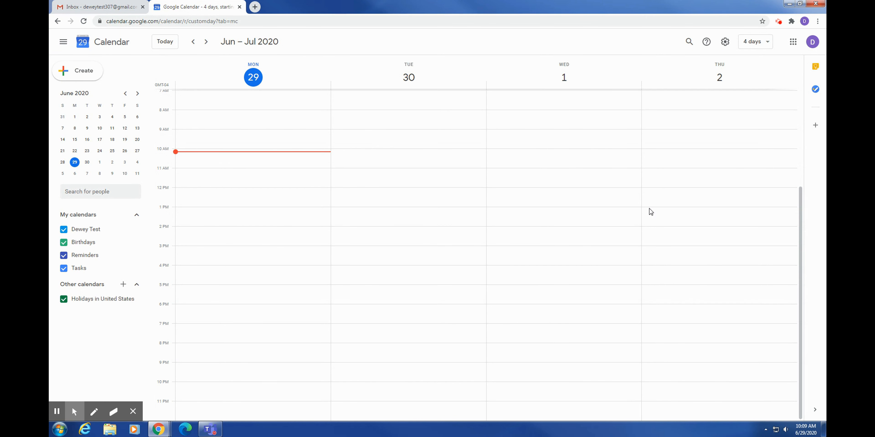
{"action": "left_click", "coordinate": [755, 42]}
{"action": "left_click", "coordinate": [764, 77]}
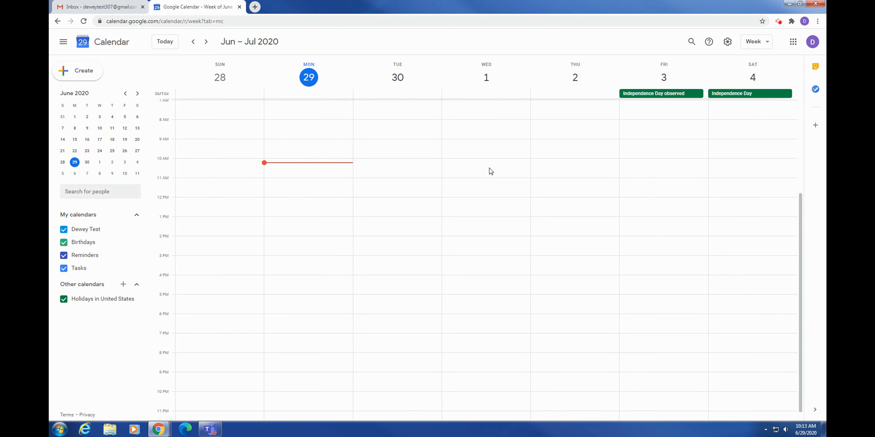
Create and save a "Doctor's appointment" event on Wednesday, July 1, 3:00pm to 4:00pm, with the description "yearly physical"
{"action": "left_click", "coordinate": [487, 261]}
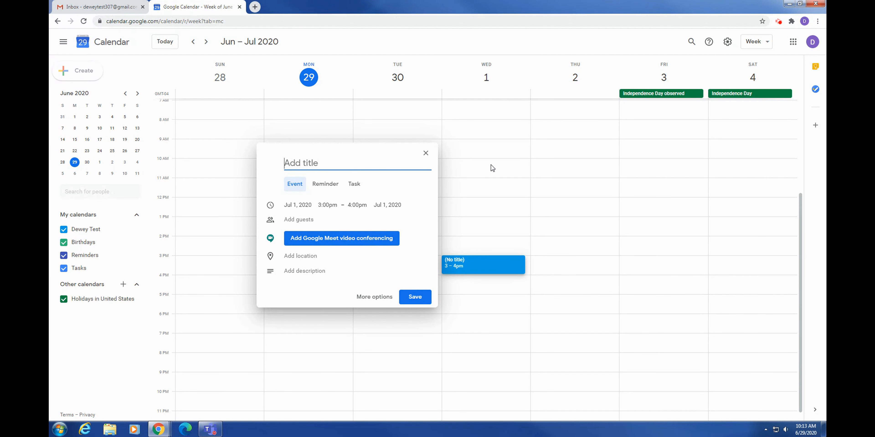
{"action": "type", "text": "Doctor's appointment"}
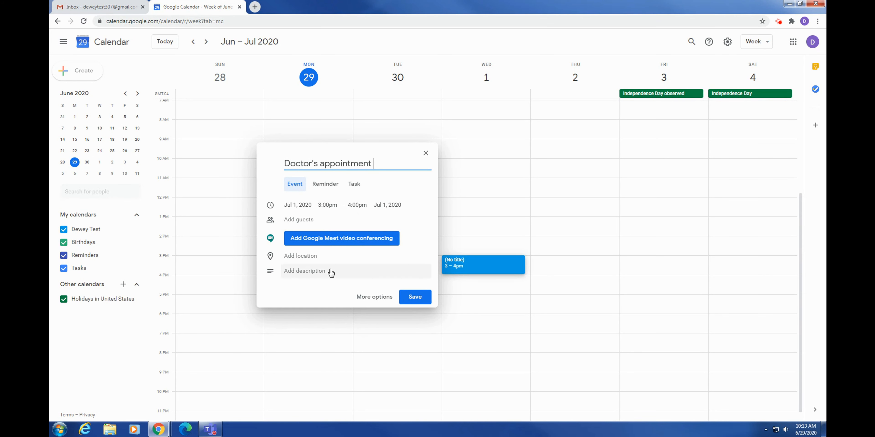
{"action": "left_click", "coordinate": [316, 277]}
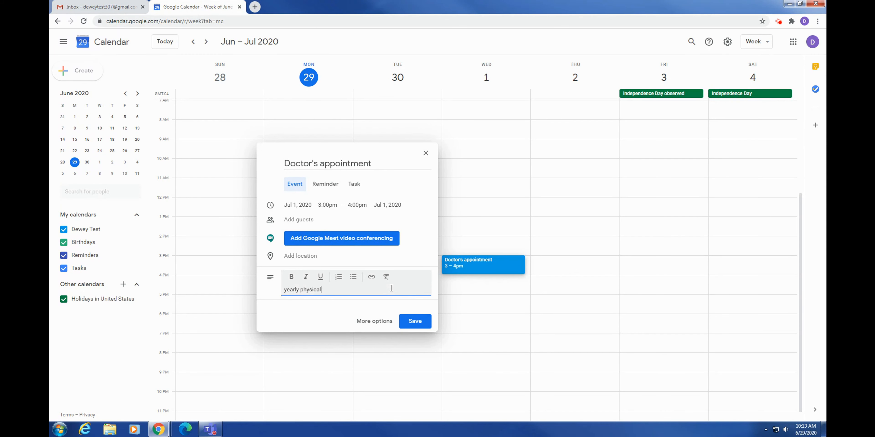
{"action": "left_click", "coordinate": [414, 321]}
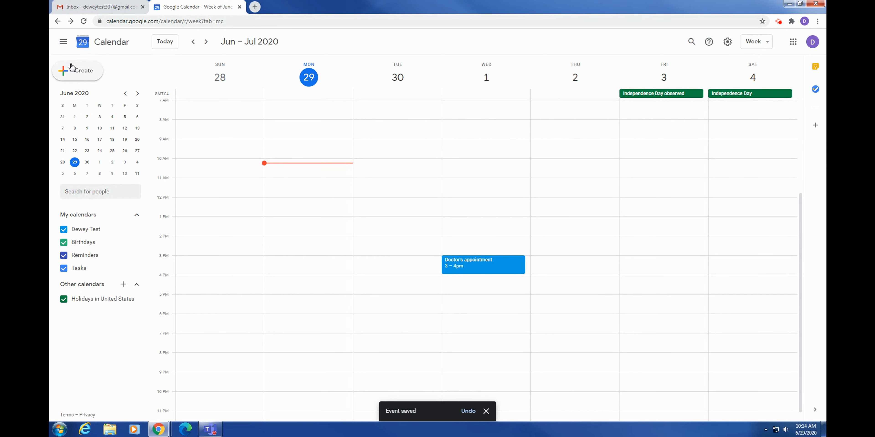
Start a new event dated Jul 4, 2020 and title it "4th of July cookout!"
{"action": "left_click", "coordinate": [88, 74]}
{"action": "left_click", "coordinate": [111, 206]}
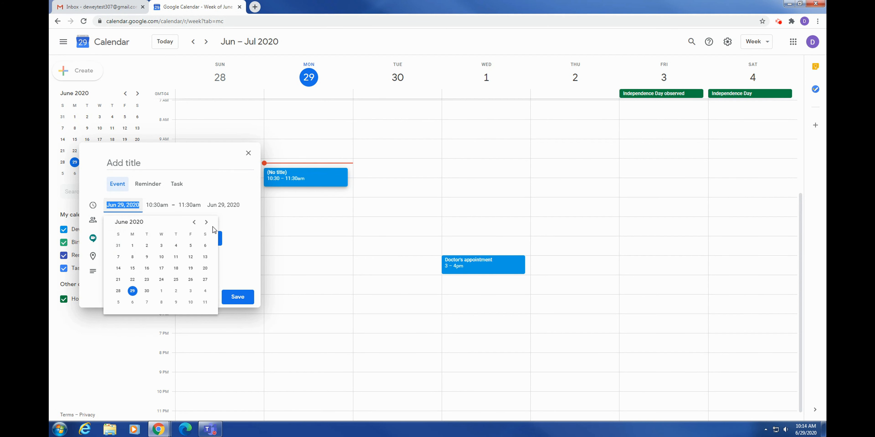
{"action": "left_click", "coordinate": [206, 222]}
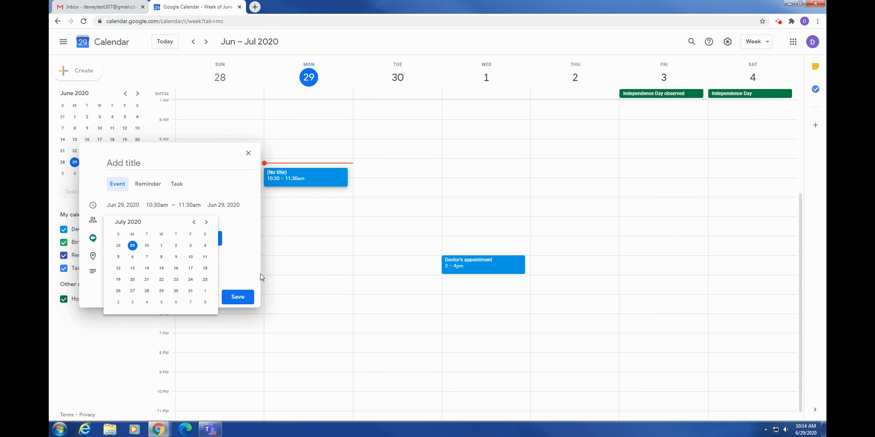
{"action": "left_click", "coordinate": [205, 246]}
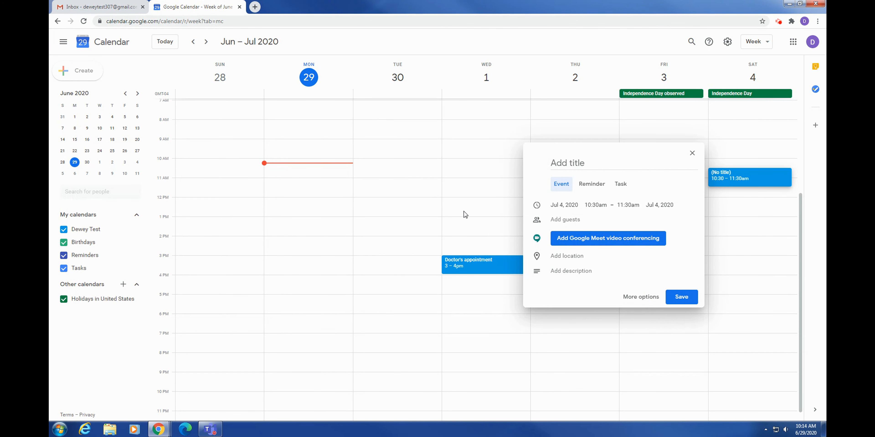
{"action": "left_click", "coordinate": [573, 163]}
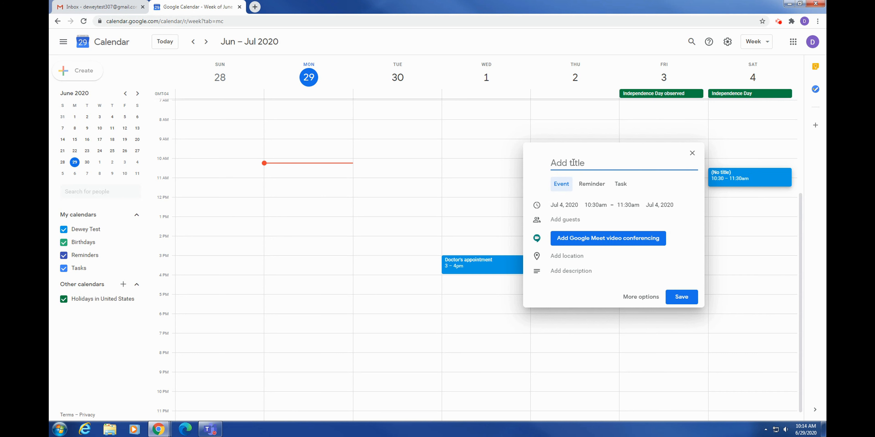
{"action": "type", "text": "4th of July cookout"}
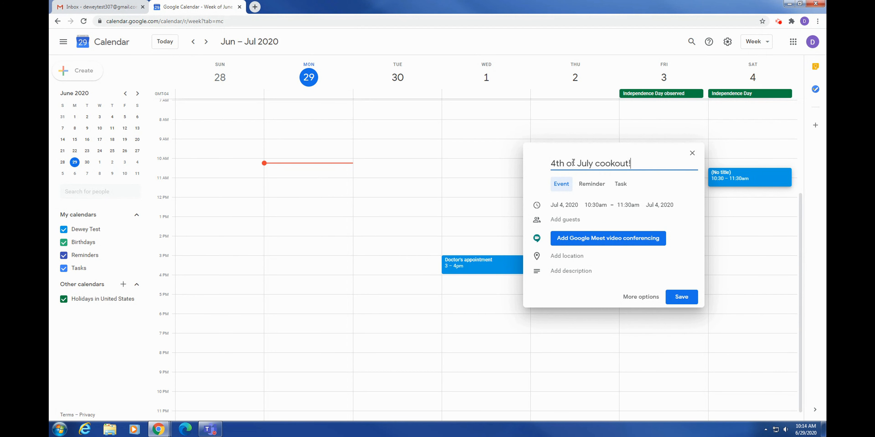
{"action": "type", "text": "!"}
Set the cookout event to start at 12:00pm and end at 6:00pm
{"action": "left_click", "coordinate": [595, 205]}
{"action": "scroll", "coordinate": [615, 251], "scroll_direction": "down", "scroll_amount": 5}
{"action": "scroll", "coordinate": [615, 251], "scroll_direction": "up", "scroll_amount": 2}
{"action": "scroll", "coordinate": [599, 255], "scroll_direction": "up", "scroll_amount": 3}
{"action": "left_click", "coordinate": [600, 234]}
{"action": "left_click", "coordinate": [629, 205]}
{"action": "scroll", "coordinate": [664, 252], "scroll_direction": "down", "scroll_amount": 3}
{"action": "scroll", "coordinate": [664, 255], "scroll_direction": "down", "scroll_amount": 3}
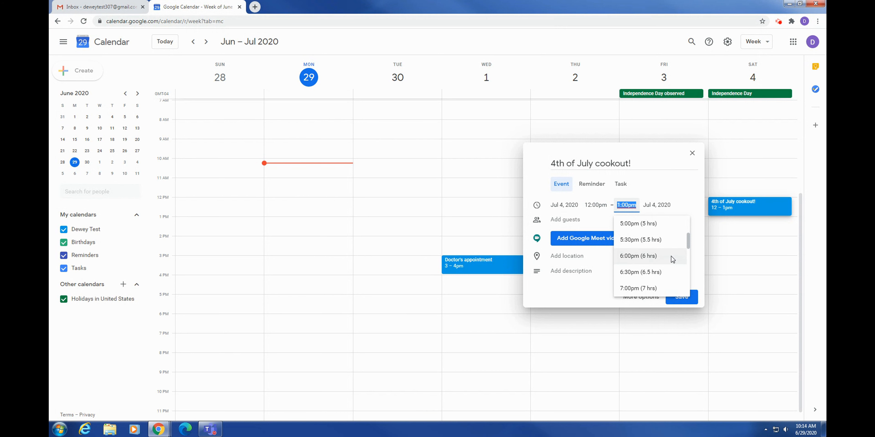
{"action": "left_click", "coordinate": [671, 256]}
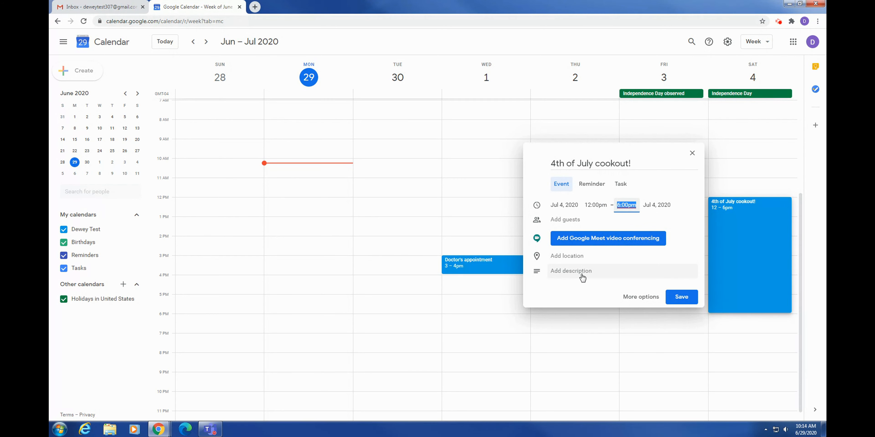
Review the Reminder and Task options for the cookout entry, switch it back to Event and save it
{"action": "left_click", "coordinate": [585, 189]}
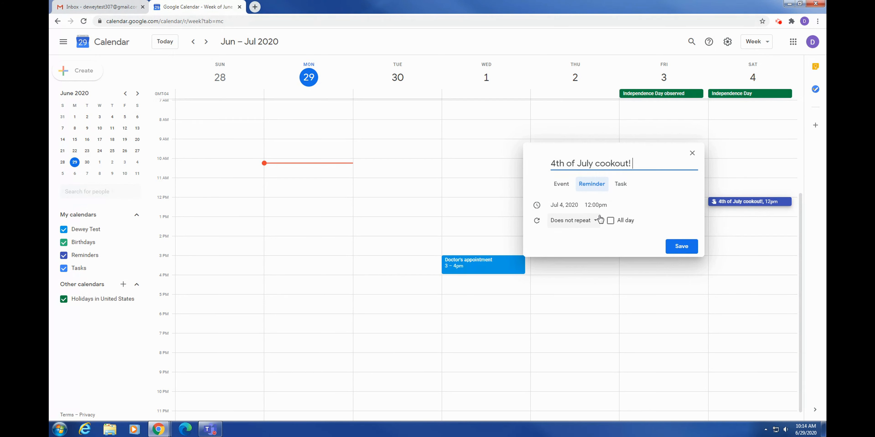
{"action": "left_click", "coordinate": [617, 189]}
{"action": "left_click", "coordinate": [563, 262]}
{"action": "left_click", "coordinate": [542, 265]}
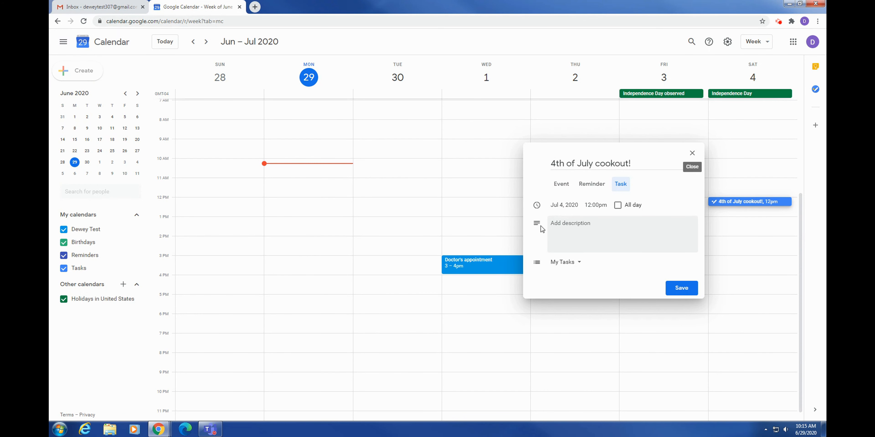
{"action": "left_click", "coordinate": [562, 187]}
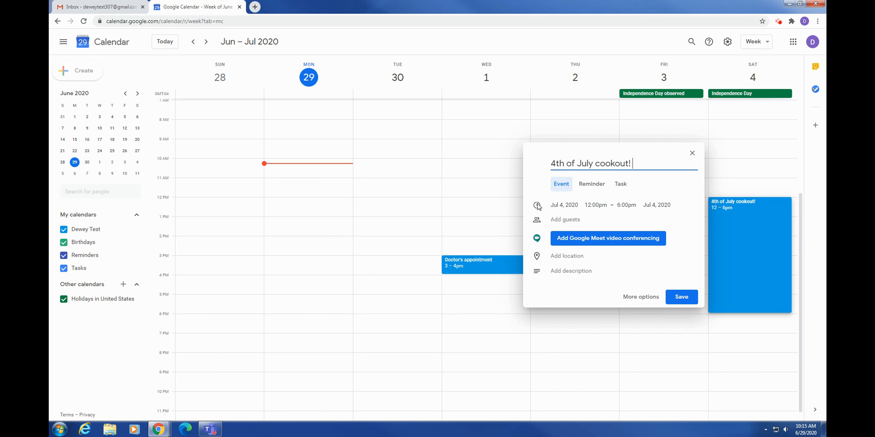
{"action": "left_click", "coordinate": [681, 296]}
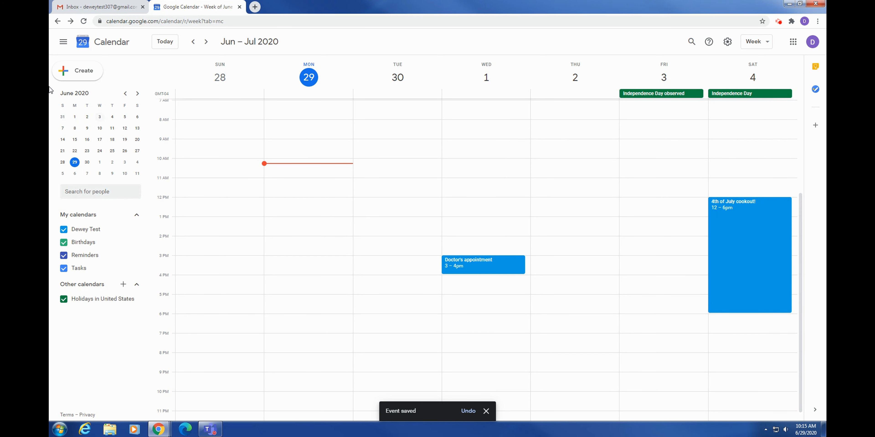
Start an event on Thursday, July 2, 6:00pm to 7:00pm, open its full details and title it "Book Club"
{"action": "left_click", "coordinate": [77, 71]}
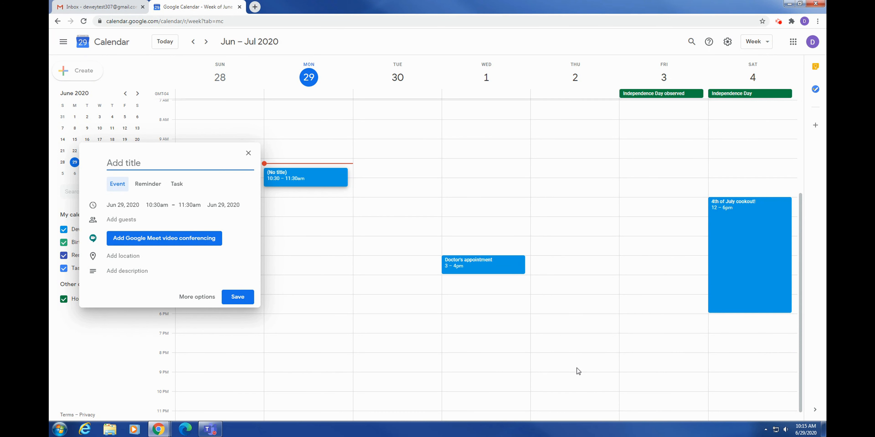
{"action": "key", "text": "Escape"}
{"action": "left_click", "coordinate": [574, 319]}
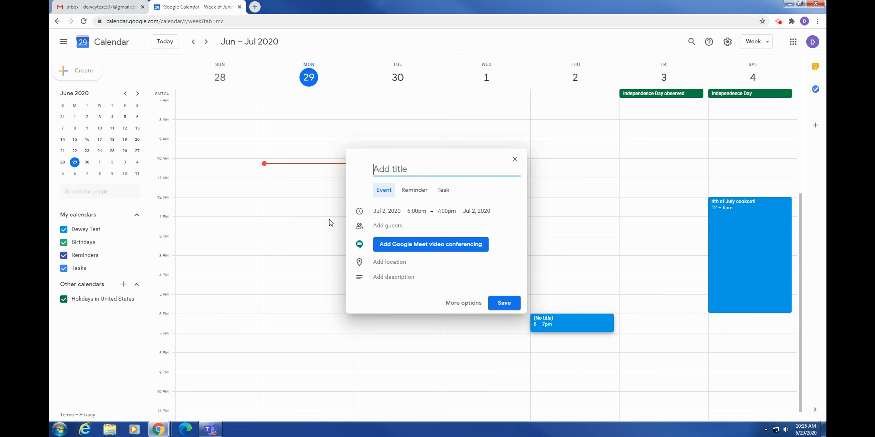
{"action": "left_click", "coordinate": [429, 212]}
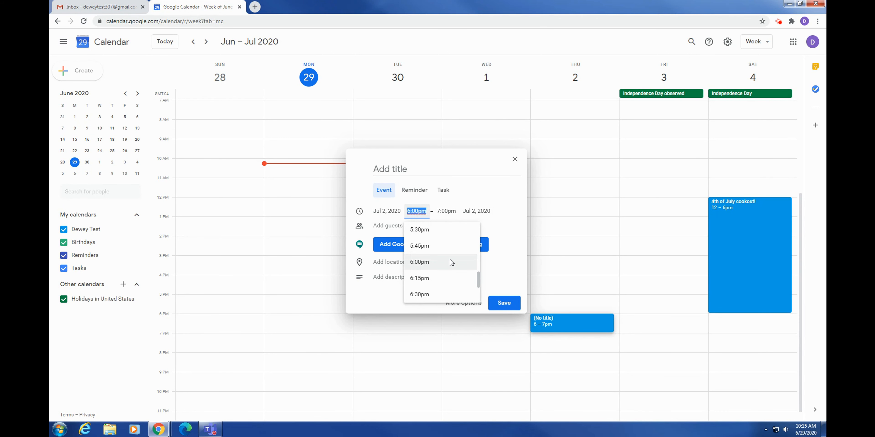
{"action": "left_click", "coordinate": [513, 203]}
{"action": "left_click", "coordinate": [464, 303]}
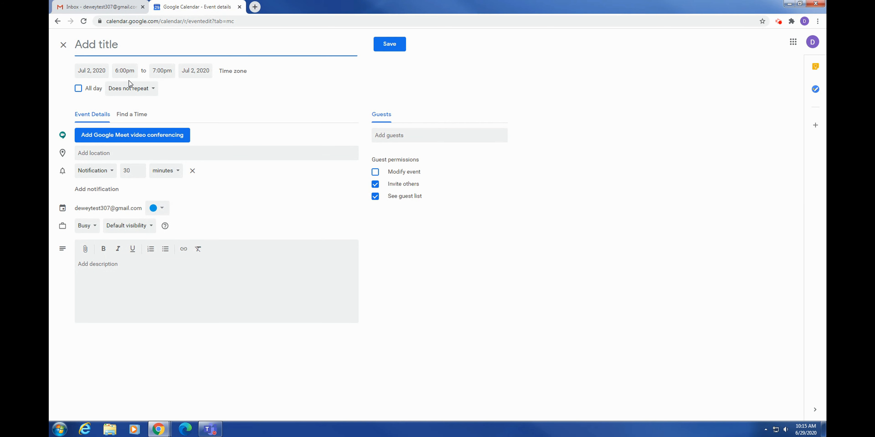
{"action": "type", "text": "Book "}
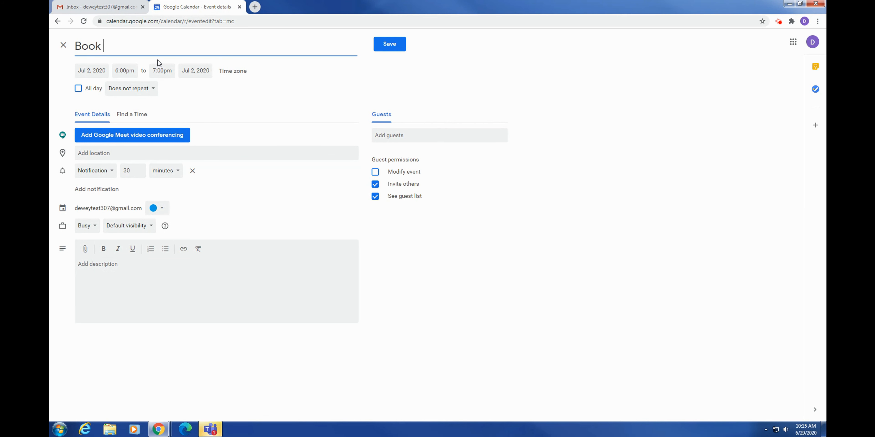
{"action": "type", "text": "Club"}
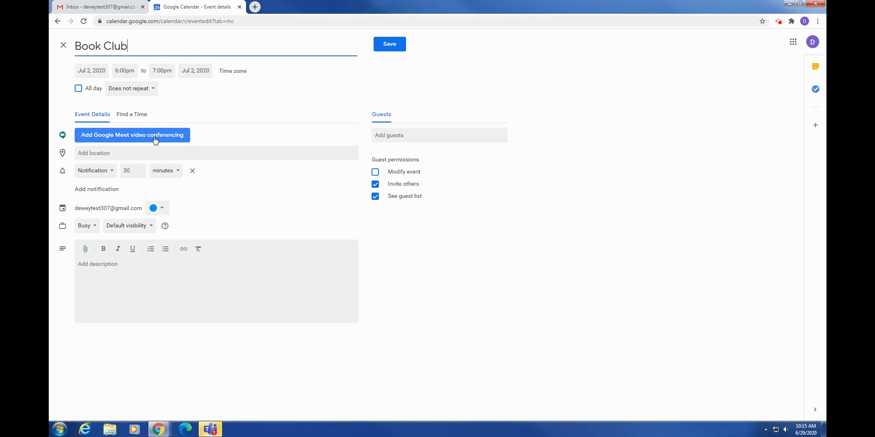
Make the Book Club event repeat monthly on the first Thursday and save it
{"action": "left_click", "coordinate": [139, 96]}
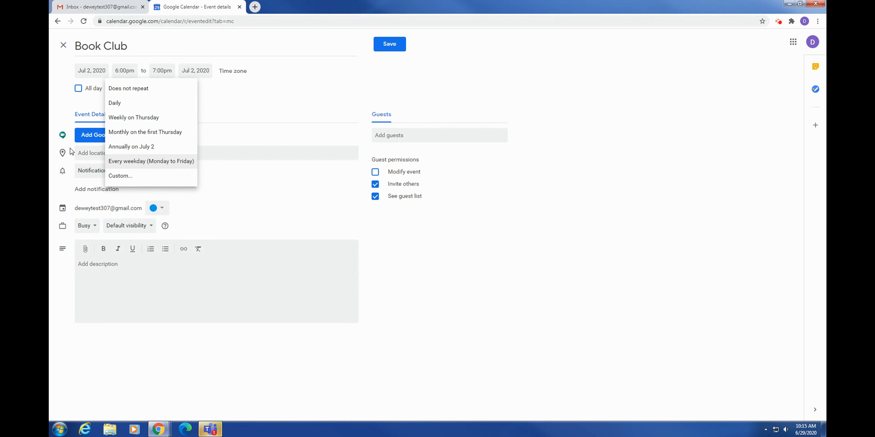
{"action": "left_click", "coordinate": [174, 137]}
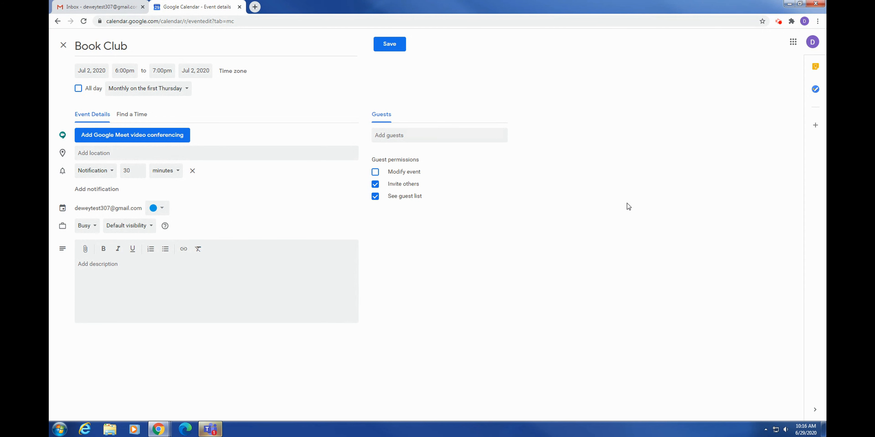
{"action": "left_click", "coordinate": [394, 45]}
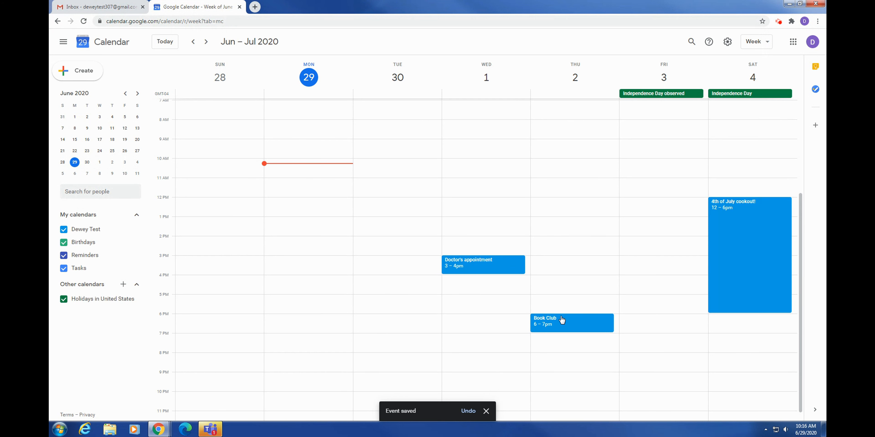
Switch the calendar to Month view to see the new events
{"action": "scroll", "coordinate": [583, 264], "scroll_direction": "down", "scroll_amount": 1}
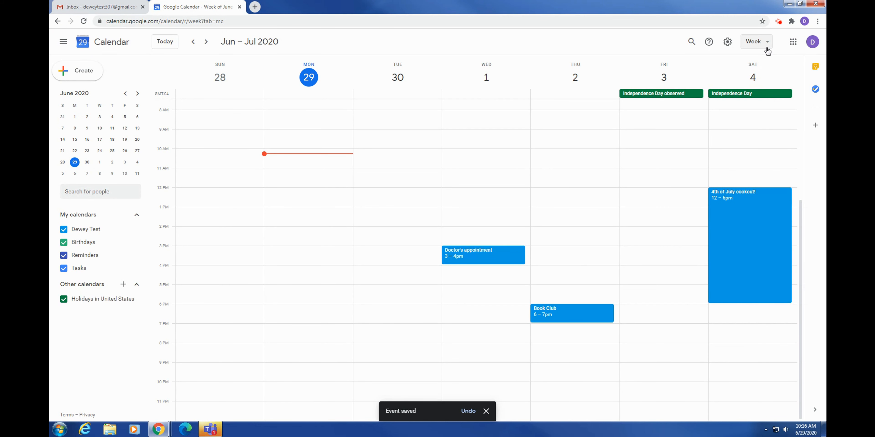
{"action": "left_click", "coordinate": [760, 42]}
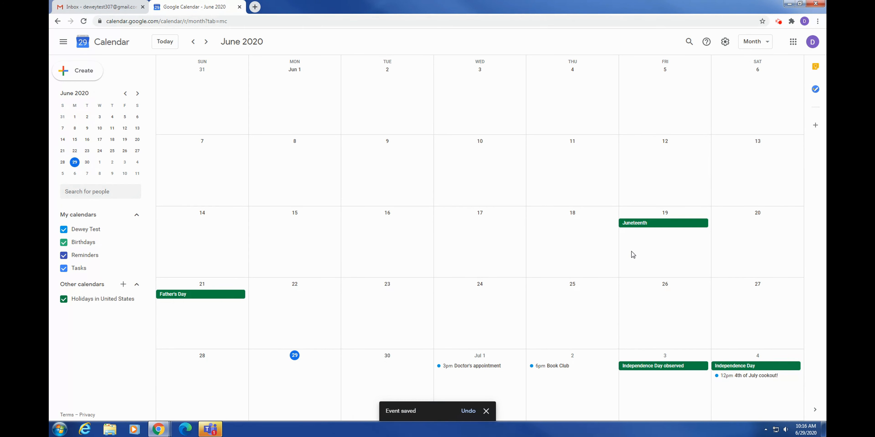
Look through the months after June 2020 in Month view to check the recurring Book Club events, and return to July
{"action": "scroll", "coordinate": [631, 251], "scroll_direction": "down", "scroll_amount": 1}
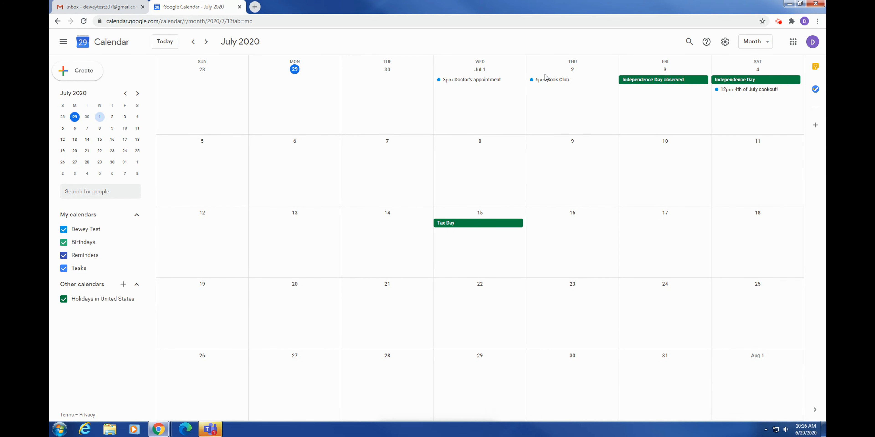
{"action": "scroll", "coordinate": [558, 93], "scroll_direction": "down", "scroll_amount": 1}
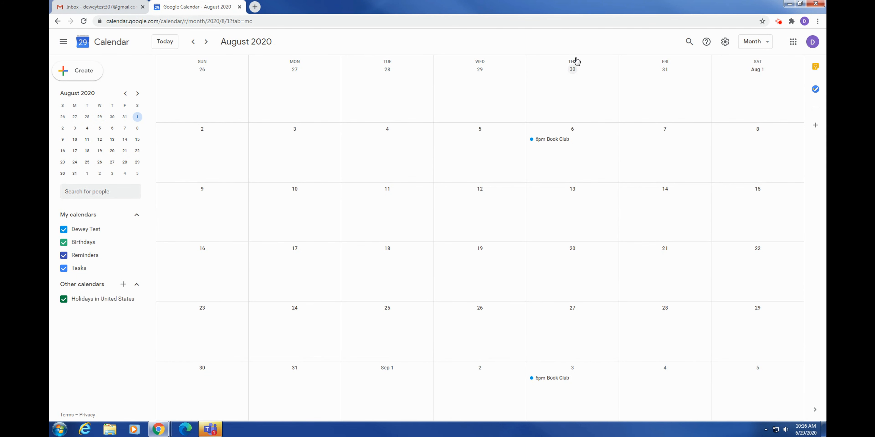
{"action": "scroll", "coordinate": [591, 149], "scroll_direction": "down", "scroll_amount": 2}
{"action": "scroll", "coordinate": [592, 149], "scroll_direction": "up", "scroll_amount": 1}
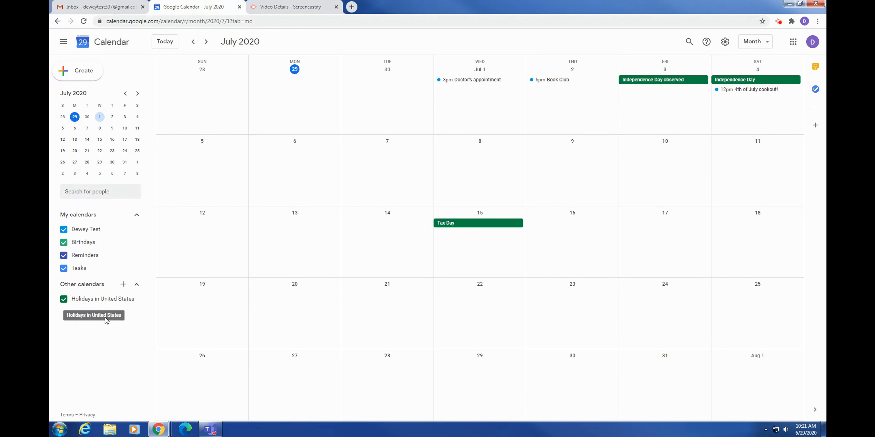
Review the options for adding other calendars: subscribing, creating new, browsing calendars of interest, From URL, and Import & export
{"action": "left_click", "coordinate": [121, 287]}
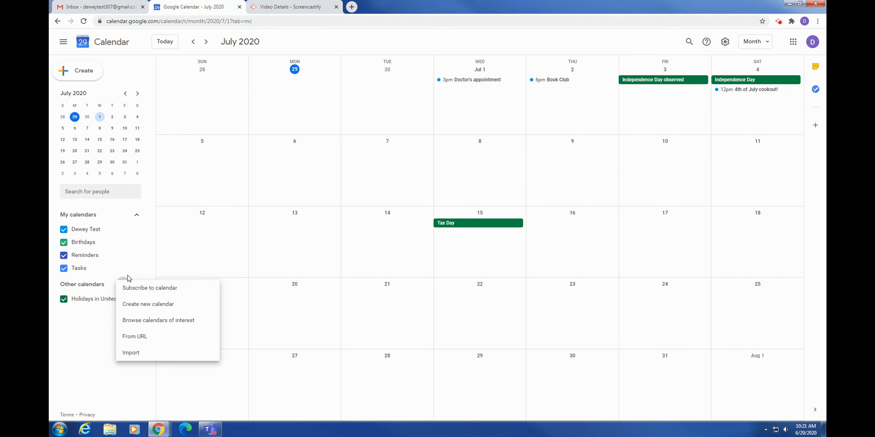
{"action": "left_click", "coordinate": [163, 291]}
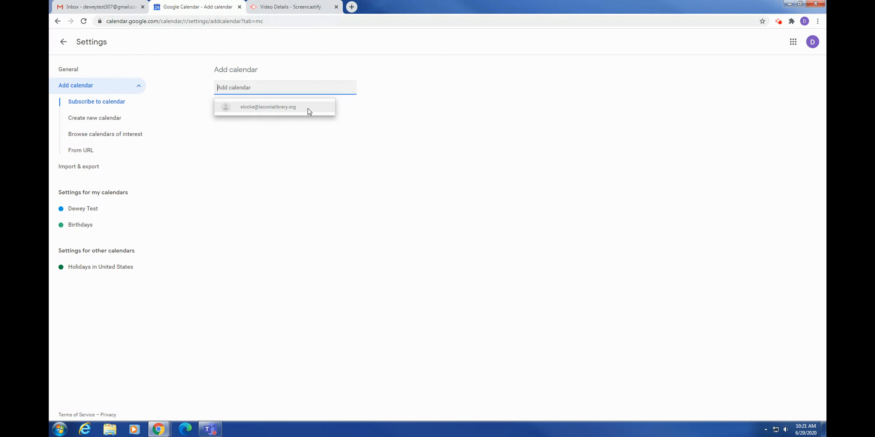
{"action": "left_click", "coordinate": [108, 120]}
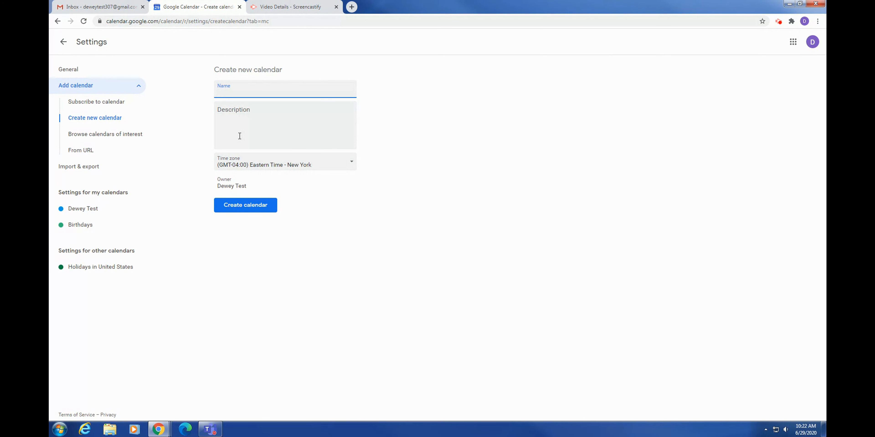
{"action": "left_click", "coordinate": [108, 139]}
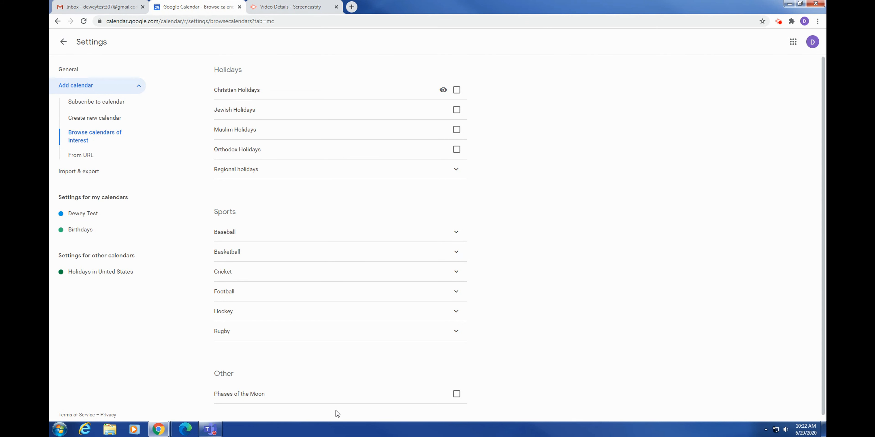
{"action": "left_click", "coordinate": [101, 157]}
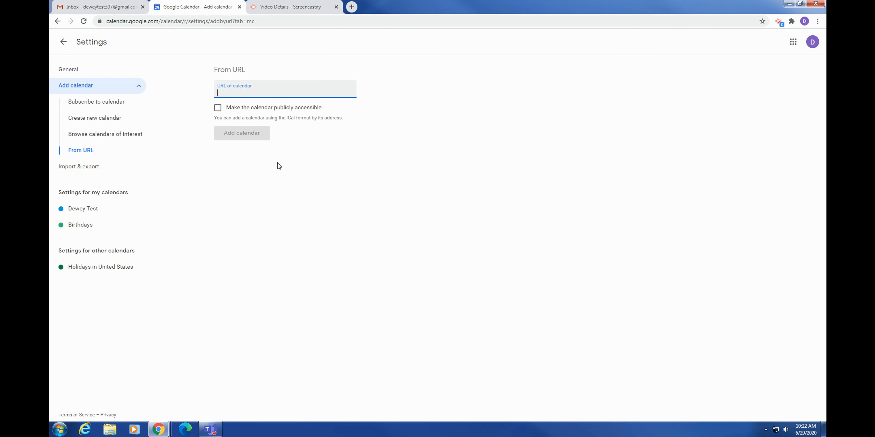
{"action": "left_click", "coordinate": [88, 167]}
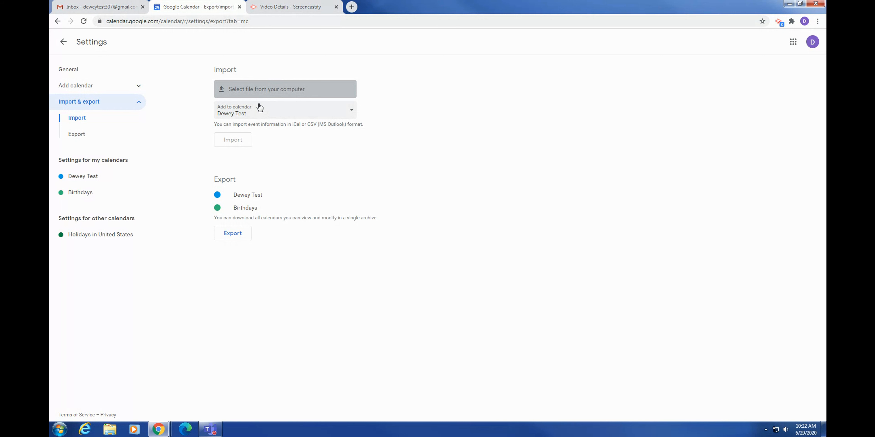
{"action": "left_click", "coordinate": [77, 134]}
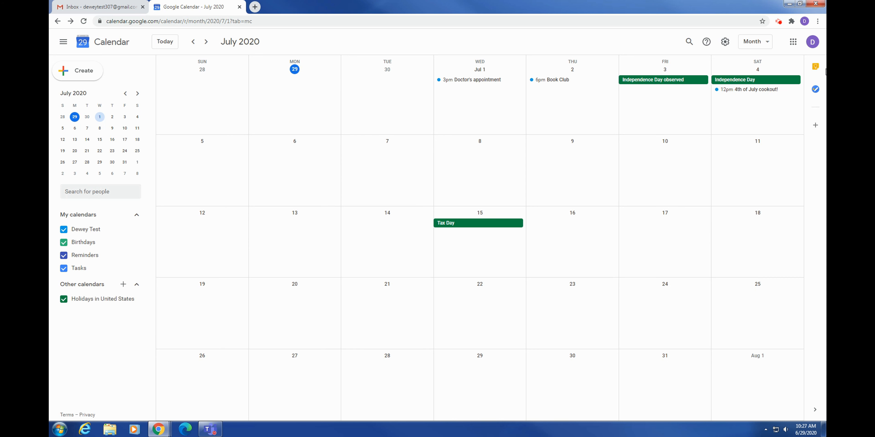
Open Tasks beside the calendar and add a task named "Get new tires" to My Tasks
{"action": "left_click", "coordinate": [816, 90]}
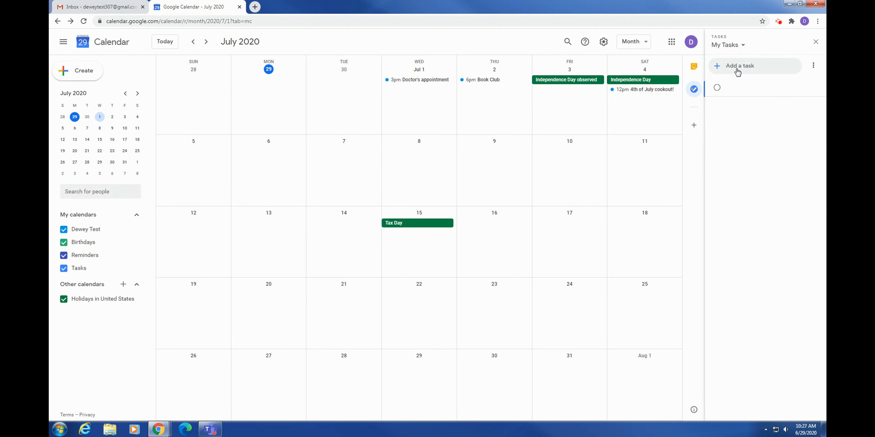
{"action": "left_click", "coordinate": [737, 72]}
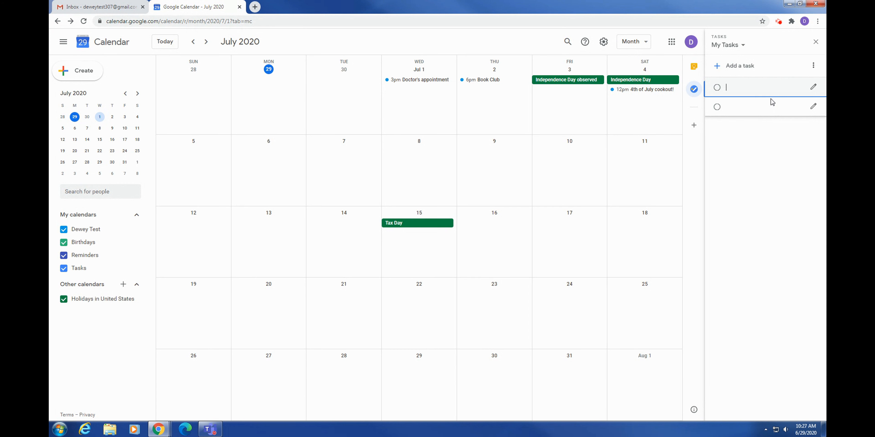
{"action": "type", "text": "Get new tires"}
{"action": "key", "text": "Return"}
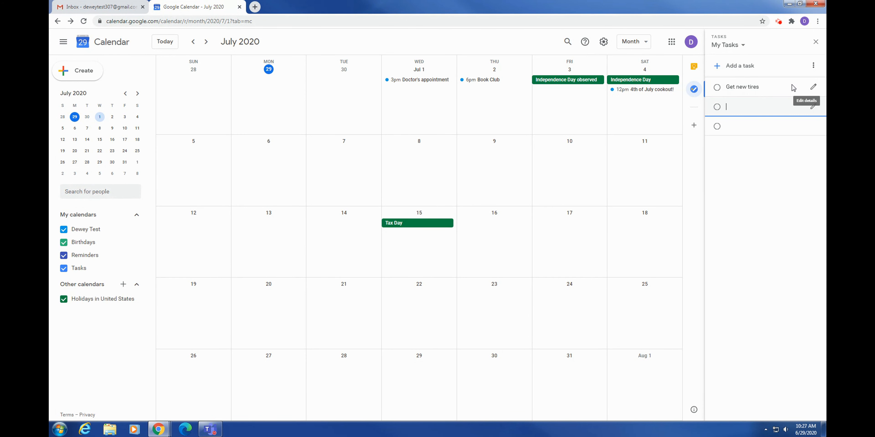
Set the date of the "Get new tires" task to Friday, July 31, 2020 and return to the task list
{"action": "left_click", "coordinate": [813, 89]}
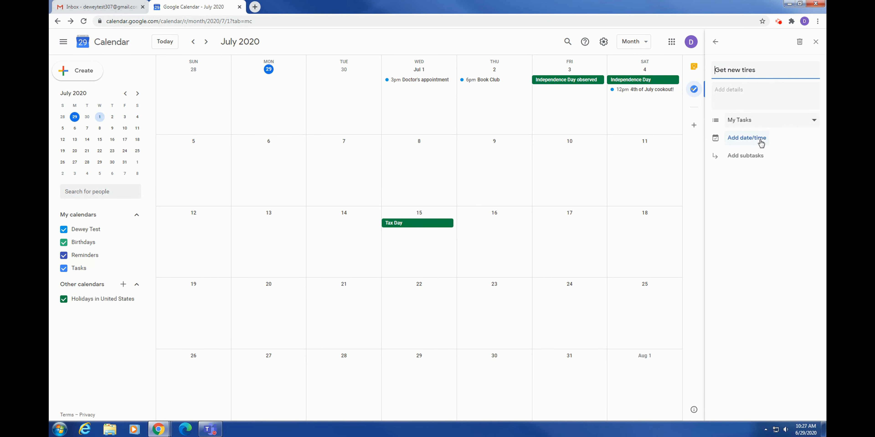
{"action": "left_click", "coordinate": [761, 141]}
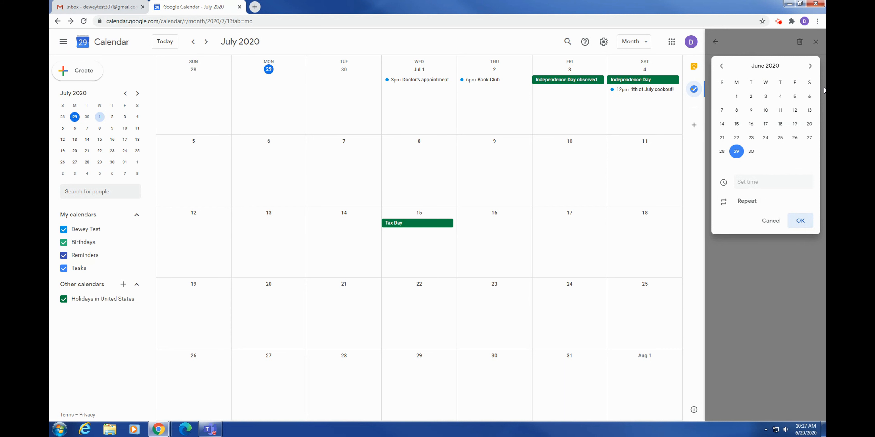
{"action": "left_click", "coordinate": [812, 68]}
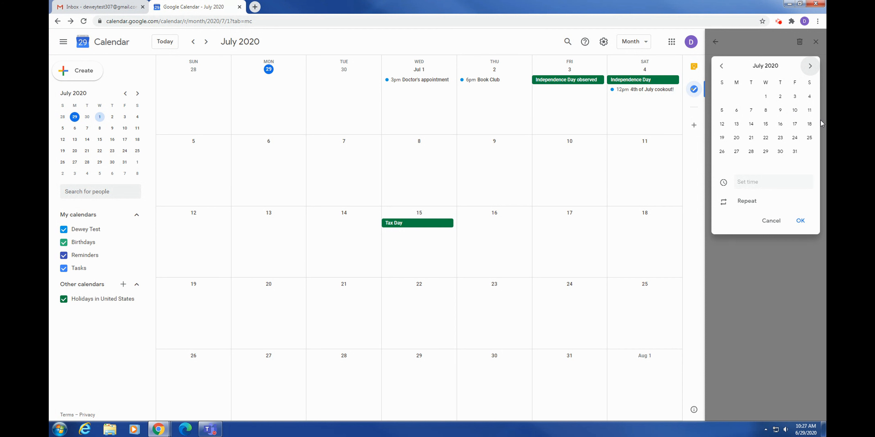
{"action": "left_click", "coordinate": [794, 153]}
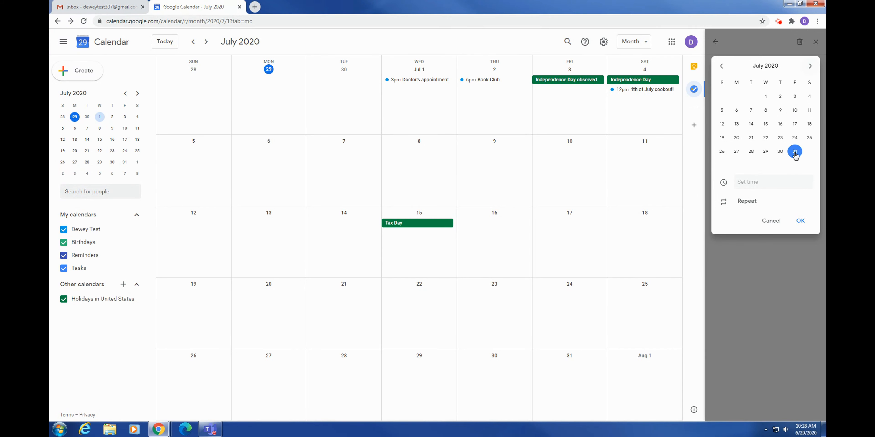
{"action": "left_click", "coordinate": [800, 220]}
{"action": "left_click", "coordinate": [763, 189]}
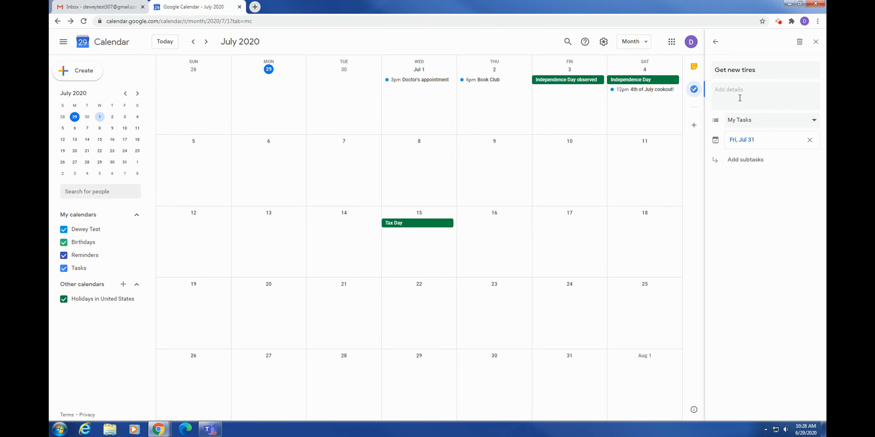
{"action": "left_click", "coordinate": [714, 42]}
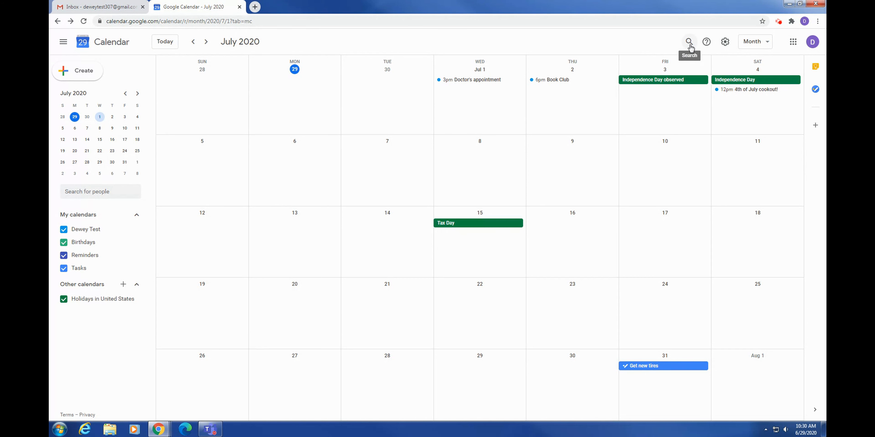
Open the general calendar settings and review the available date format and time format choices
{"action": "left_click", "coordinate": [723, 47]}
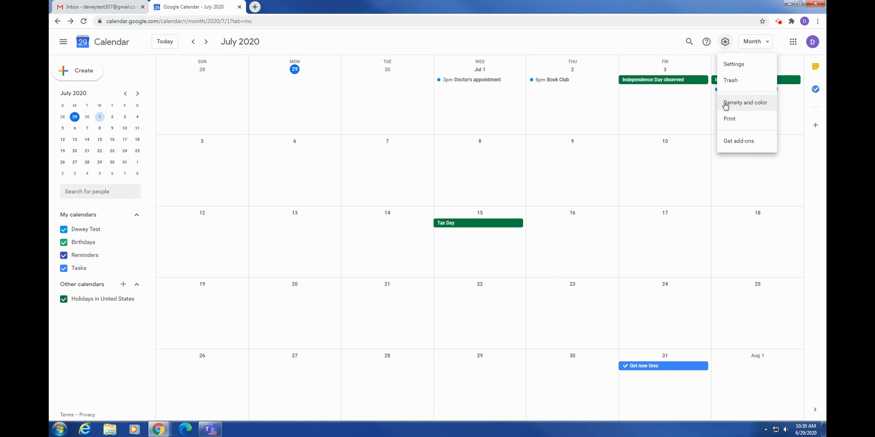
{"action": "left_click", "coordinate": [741, 63]}
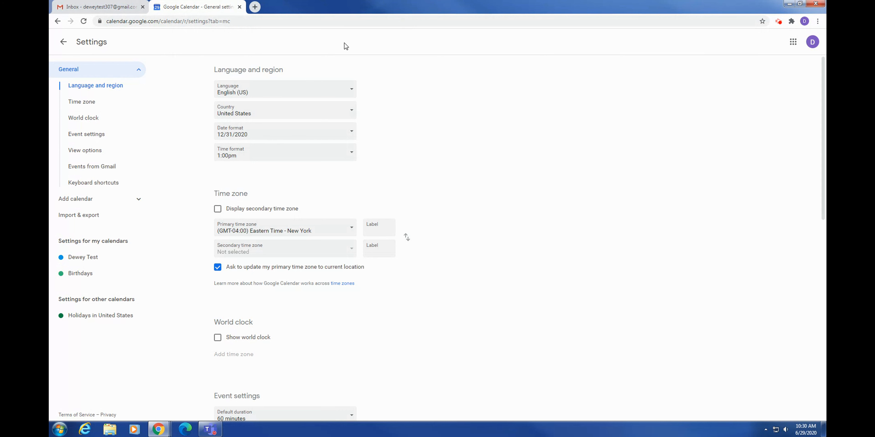
{"action": "left_click", "coordinate": [291, 138]}
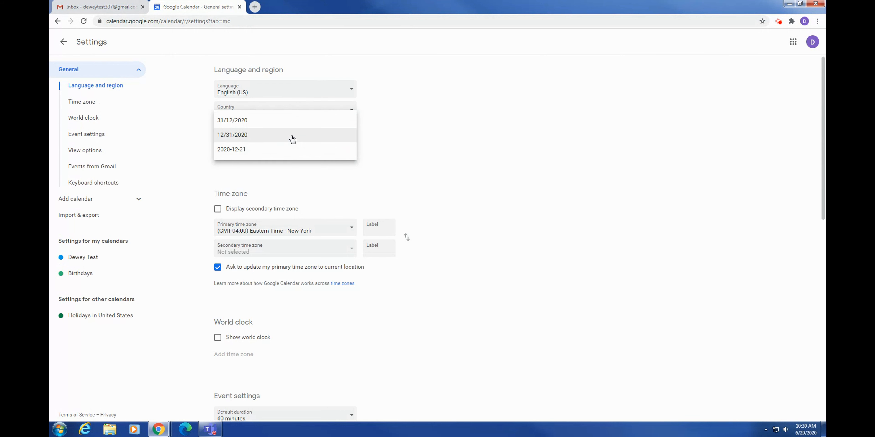
{"action": "left_click", "coordinate": [477, 158]}
{"action": "left_click", "coordinate": [292, 161]}
{"action": "left_click", "coordinate": [298, 163]}
{"action": "left_click", "coordinate": [239, 156]}
{"action": "left_click", "coordinate": [441, 179]}
Turn on the world clock in the general settings
{"action": "scroll", "coordinate": [398, 209], "scroll_direction": "down", "scroll_amount": 2}
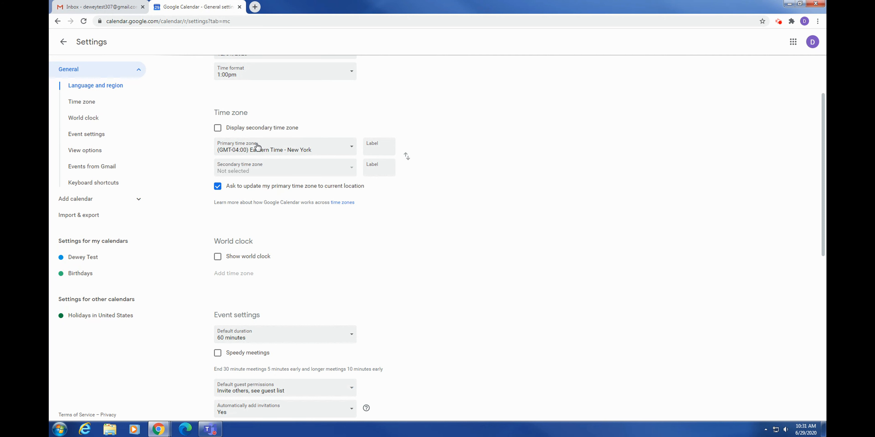
{"action": "scroll", "coordinate": [441, 171], "scroll_direction": "down", "scroll_amount": 3}
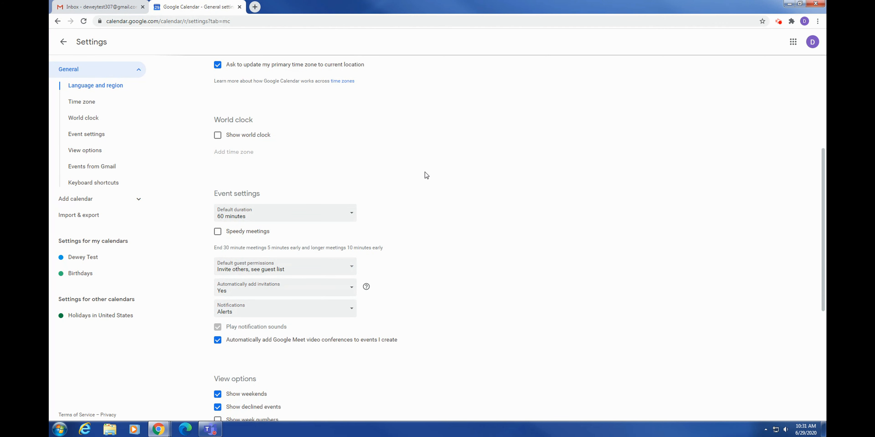
{"action": "left_click", "coordinate": [217, 136]}
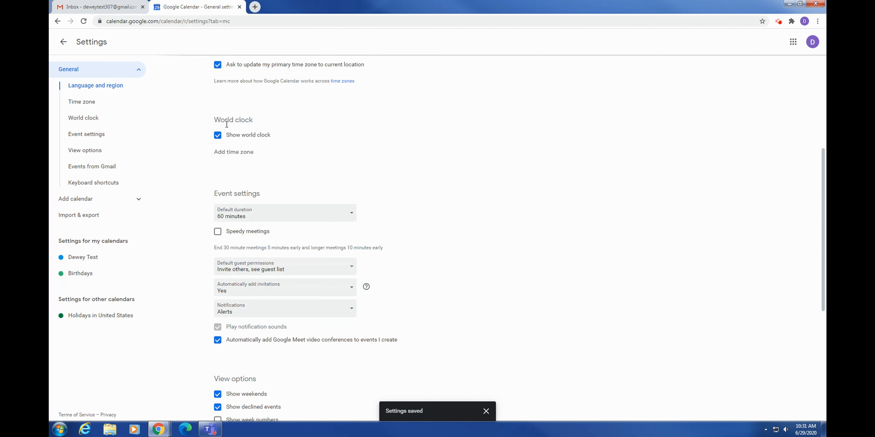
Examine the default guest permissions, the other event settings and the view options in the general settings
{"action": "scroll", "coordinate": [417, 181], "scroll_direction": "down", "scroll_amount": 2}
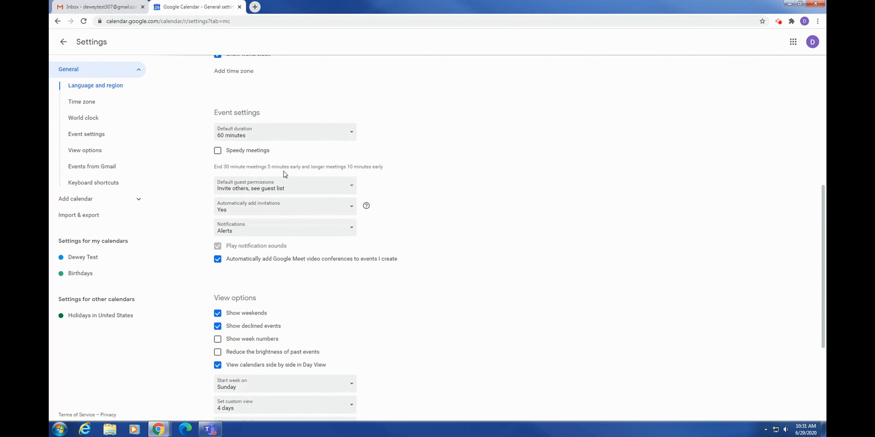
{"action": "left_click", "coordinate": [303, 189]}
{"action": "left_click", "coordinate": [303, 189]}
{"action": "scroll", "coordinate": [485, 221], "scroll_direction": "down", "scroll_amount": 1}
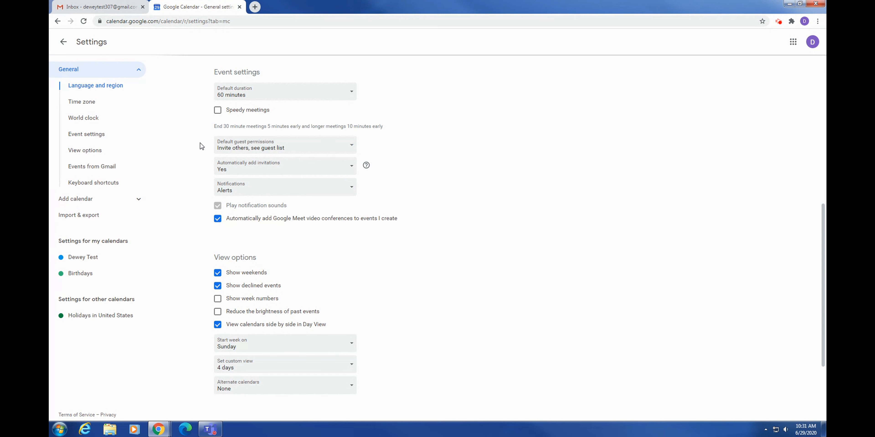
{"action": "scroll", "coordinate": [322, 197], "scroll_direction": "down", "scroll_amount": 3}
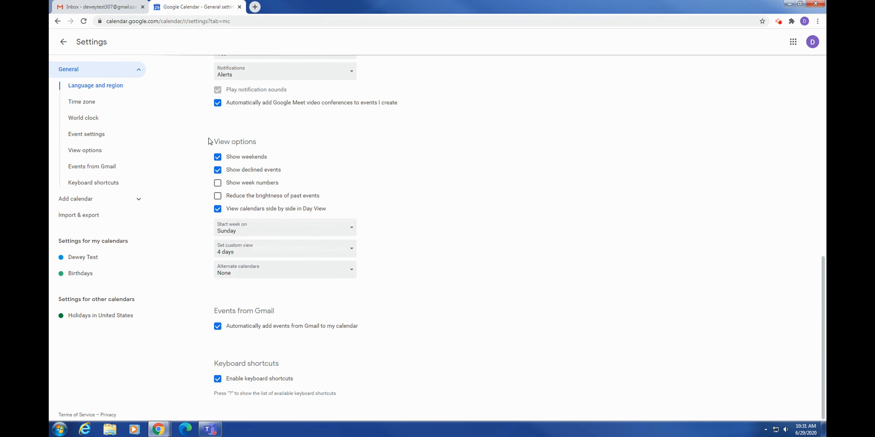